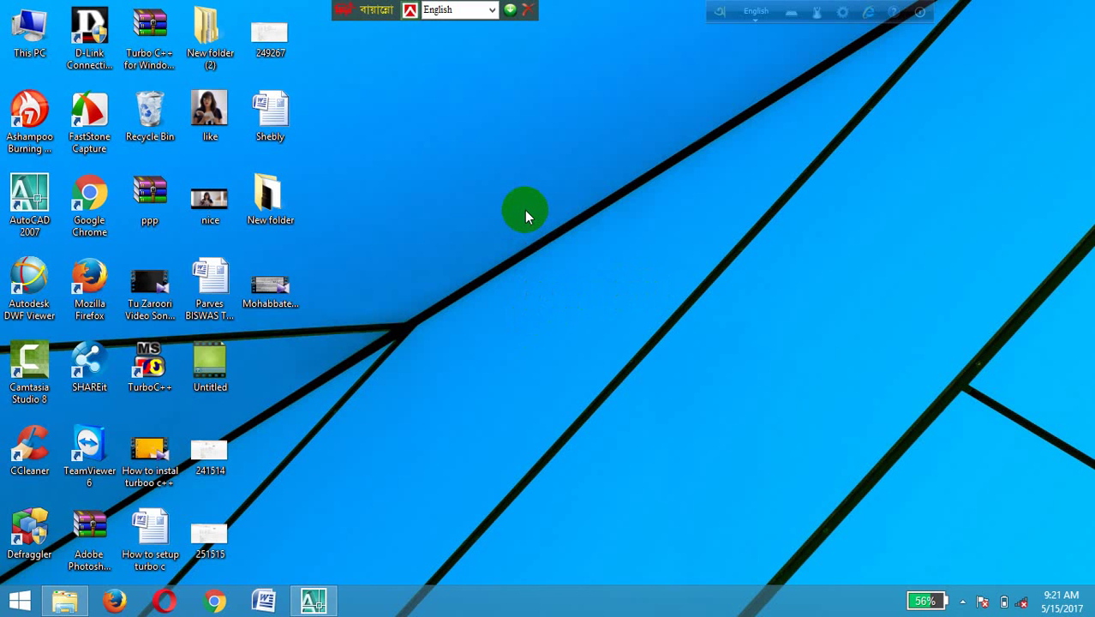
Refresh the desktop three times from its right-click menu
right_click(558, 130)
left_click(592, 177)
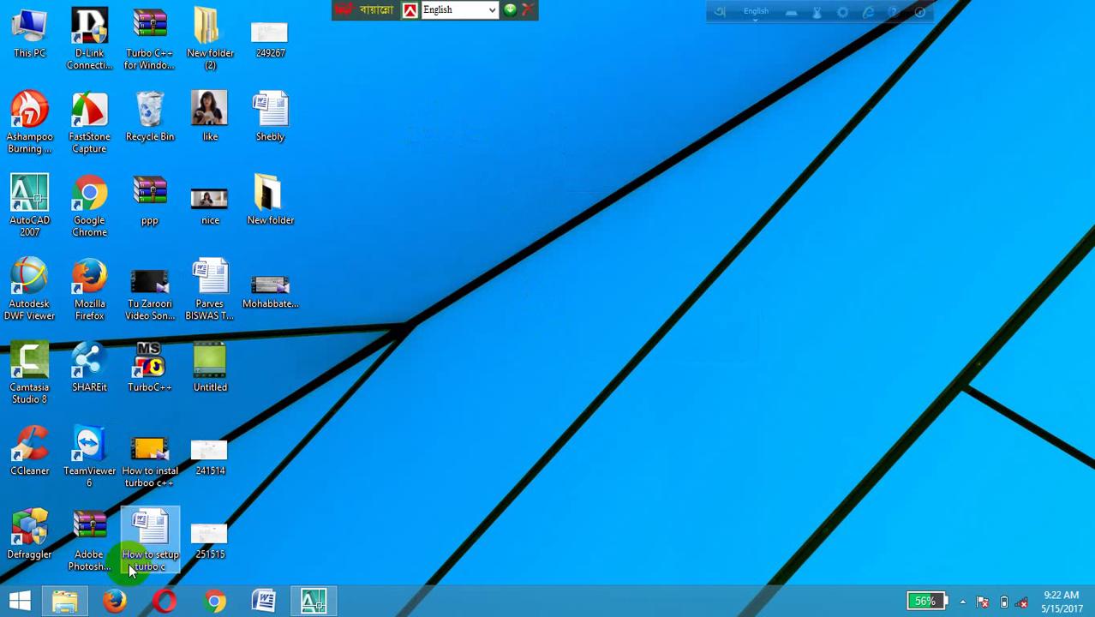
right_click(492, 135)
left_click(514, 177)
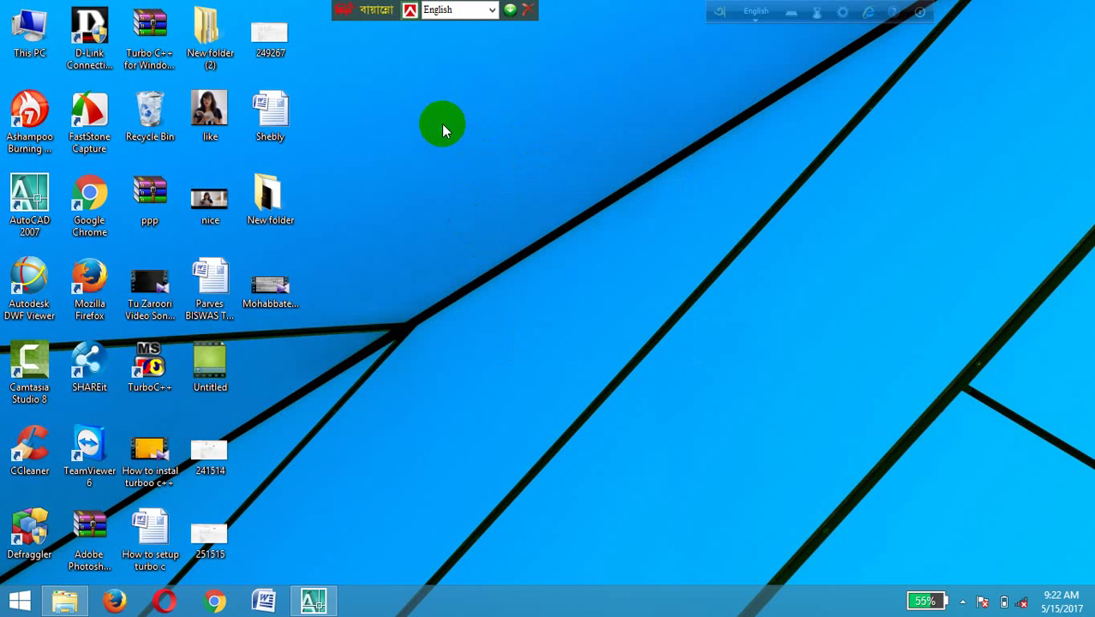
right_click(441, 125)
left_click(466, 168)
Refresh the desktop once more, then open Adobe Photoshop 7.0 Full Version.rar from the Softwer folder
right_click(457, 104)
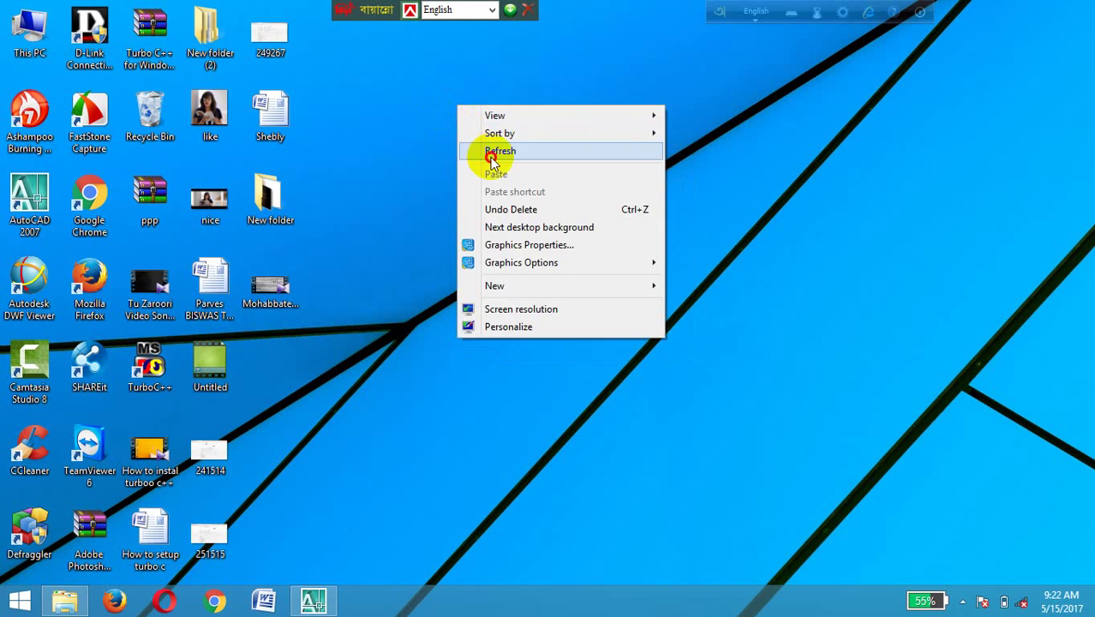
left_click(491, 154)
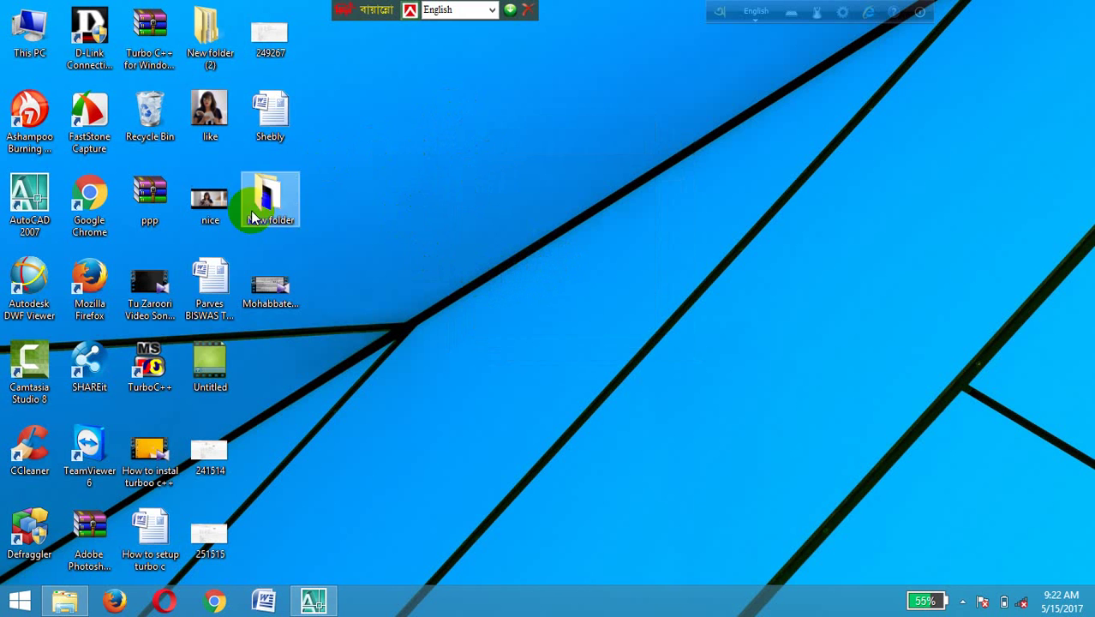
left_click(64, 600)
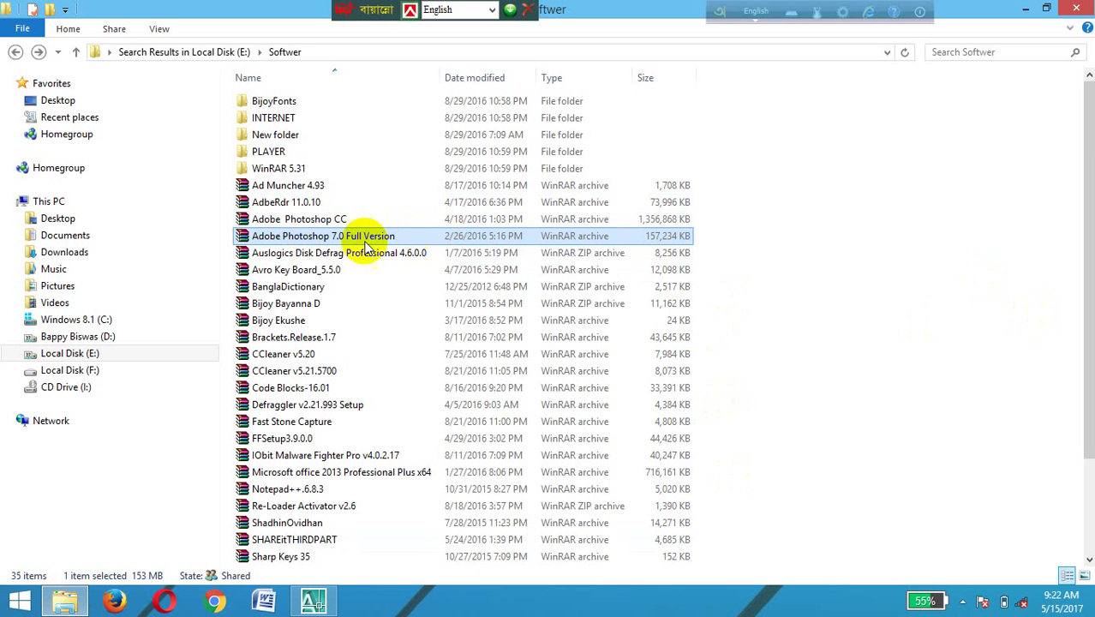
double_click(300, 241)
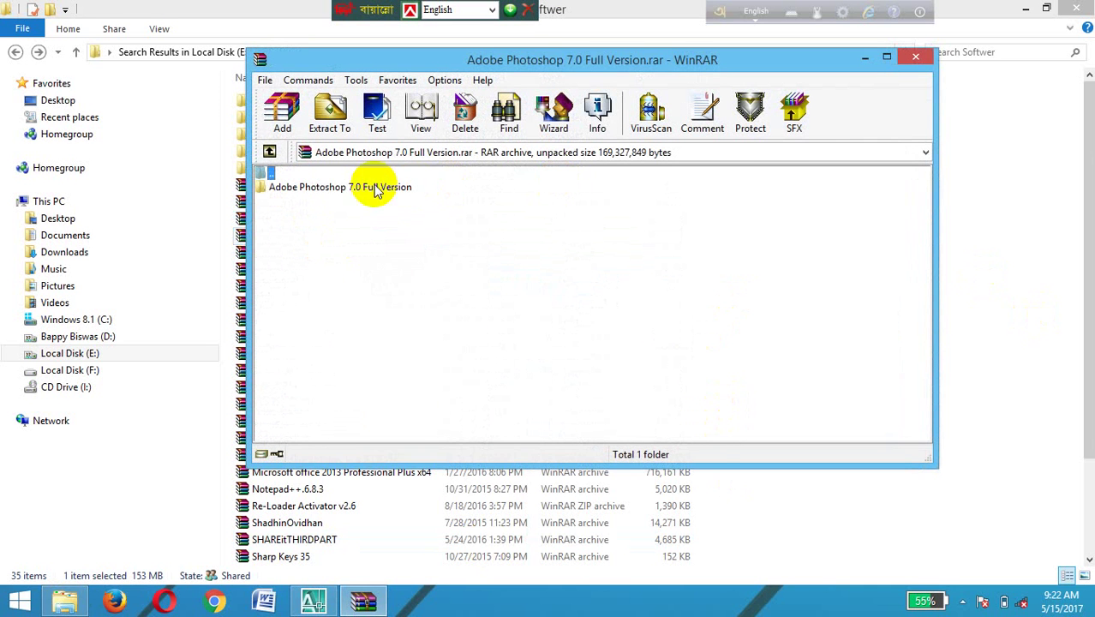
Enter the archive's Adobe Photoshop 7.0 Full Version folder, maximize WinRAR, and run Setup.exe
double_click(338, 187)
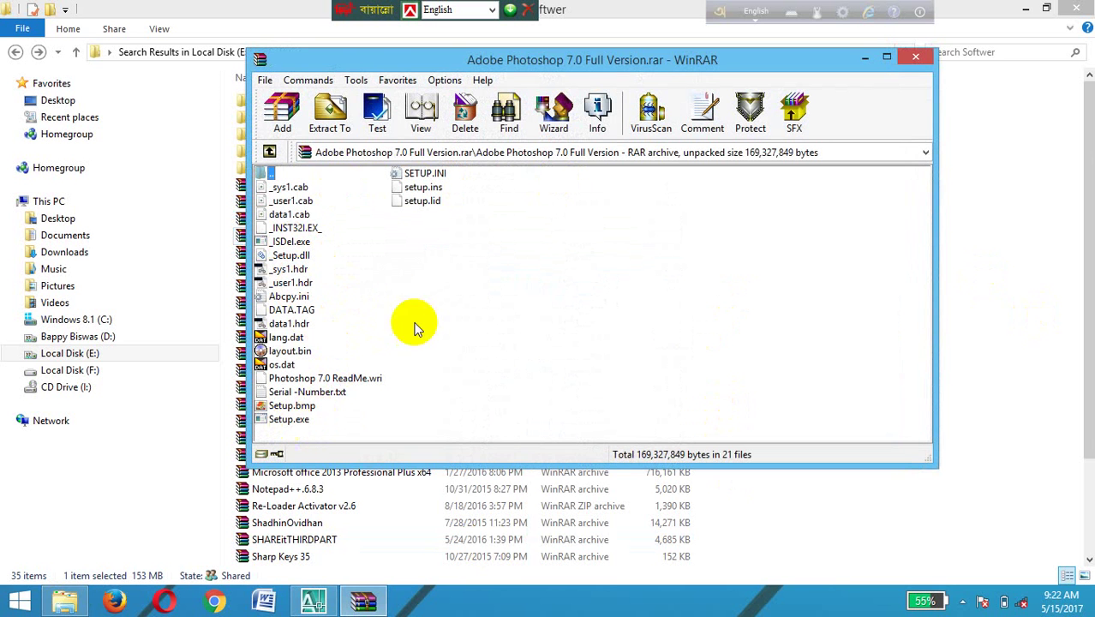
left_click(887, 58)
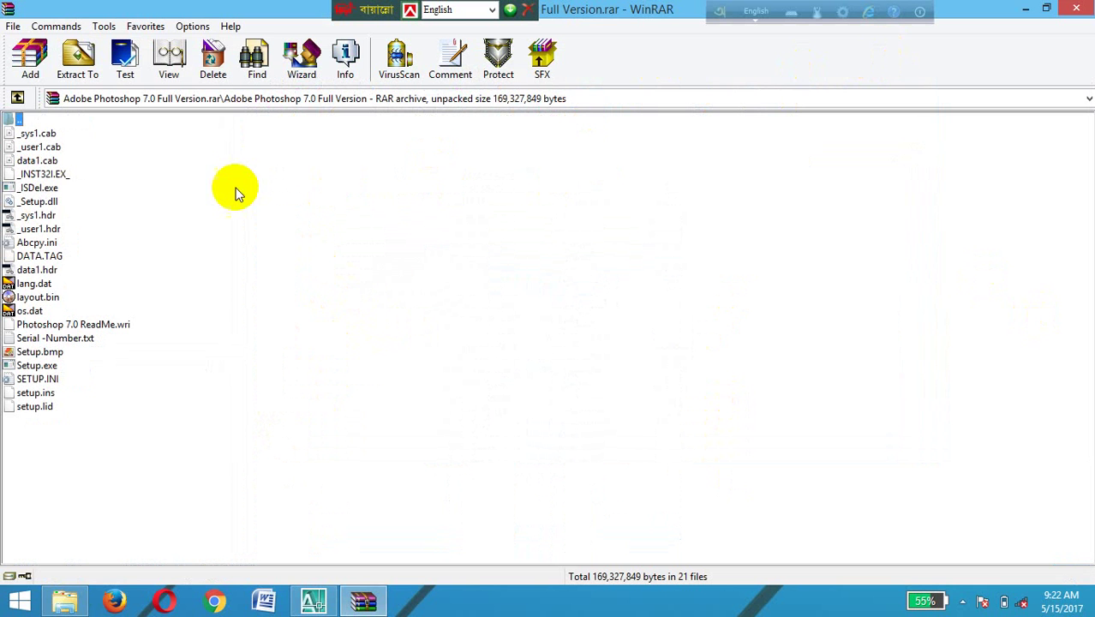
double_click(48, 365)
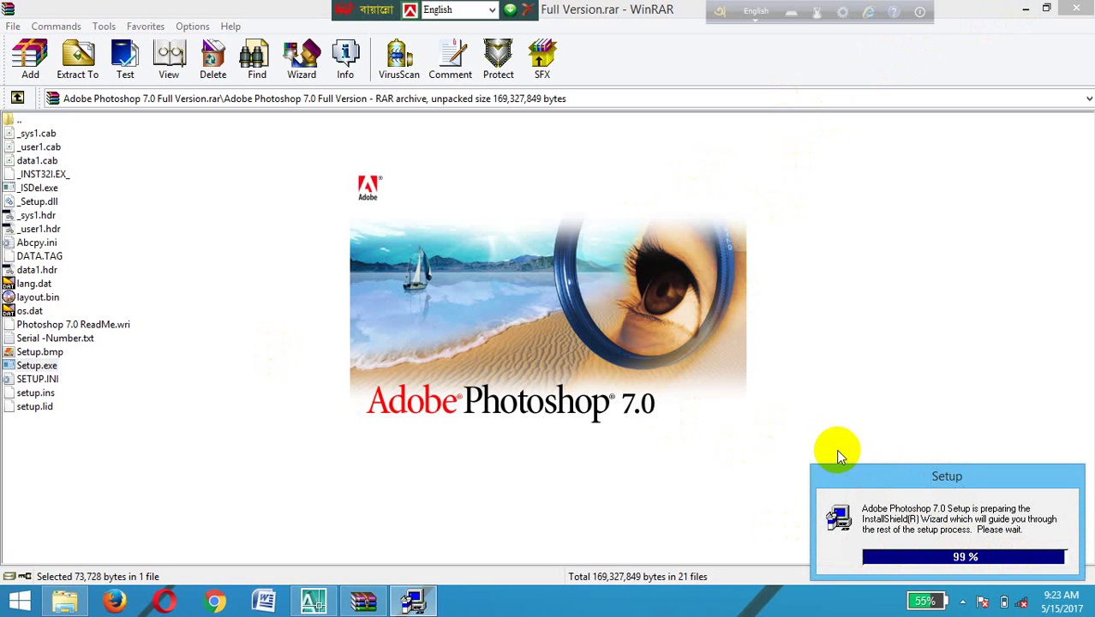
Minimize the WinRAR and Explorer windows and refresh the desktop
left_click(1027, 10)
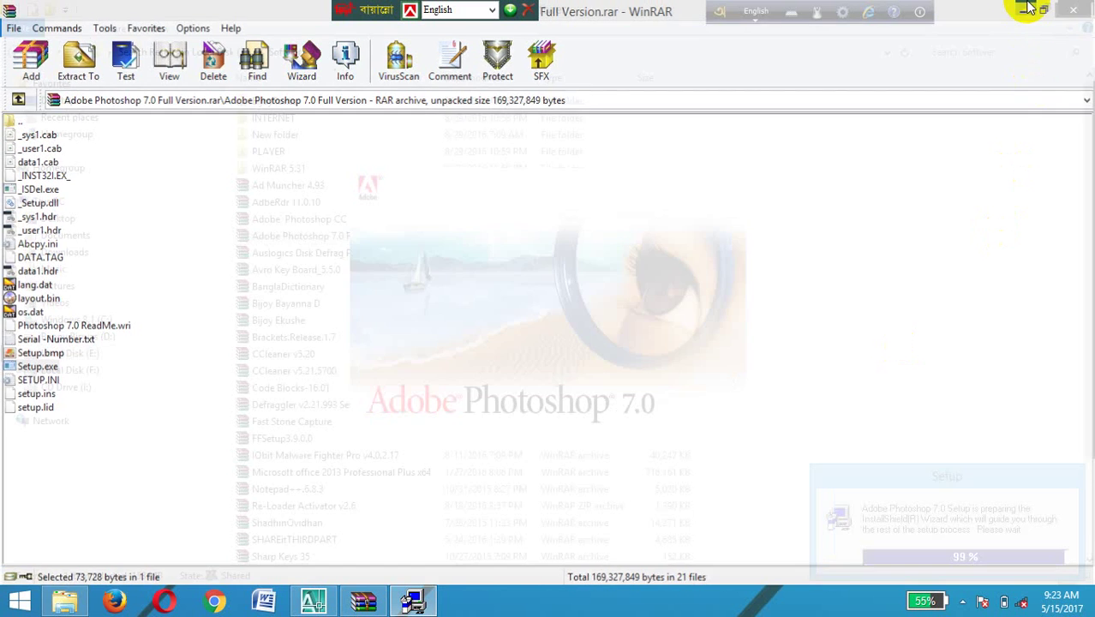
left_click(1020, 9)
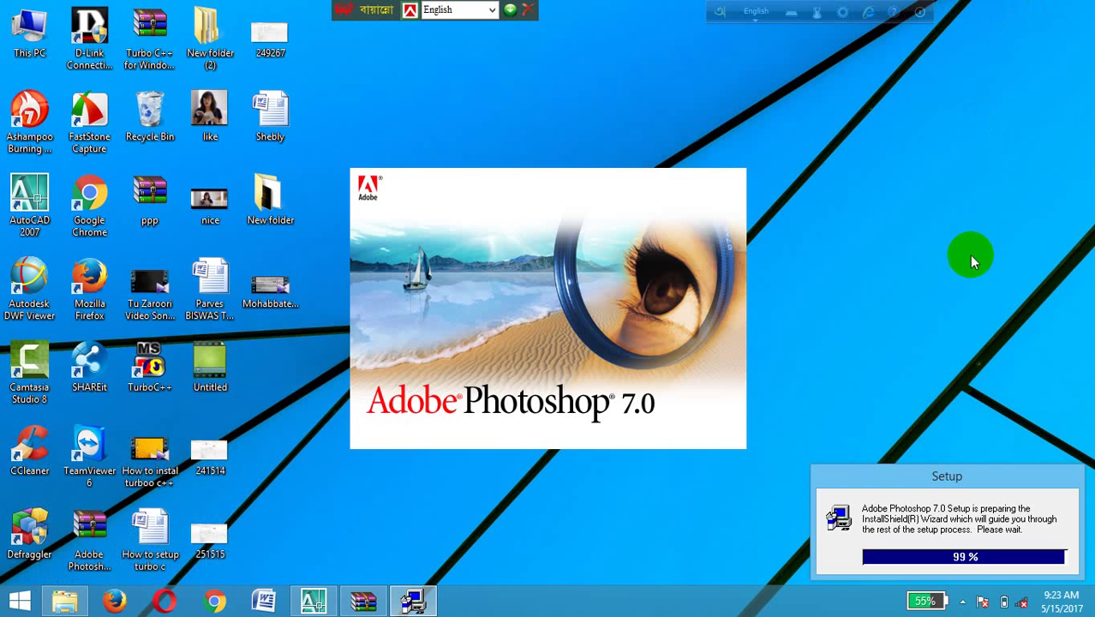
right_click(835, 148)
right_click(819, 118)
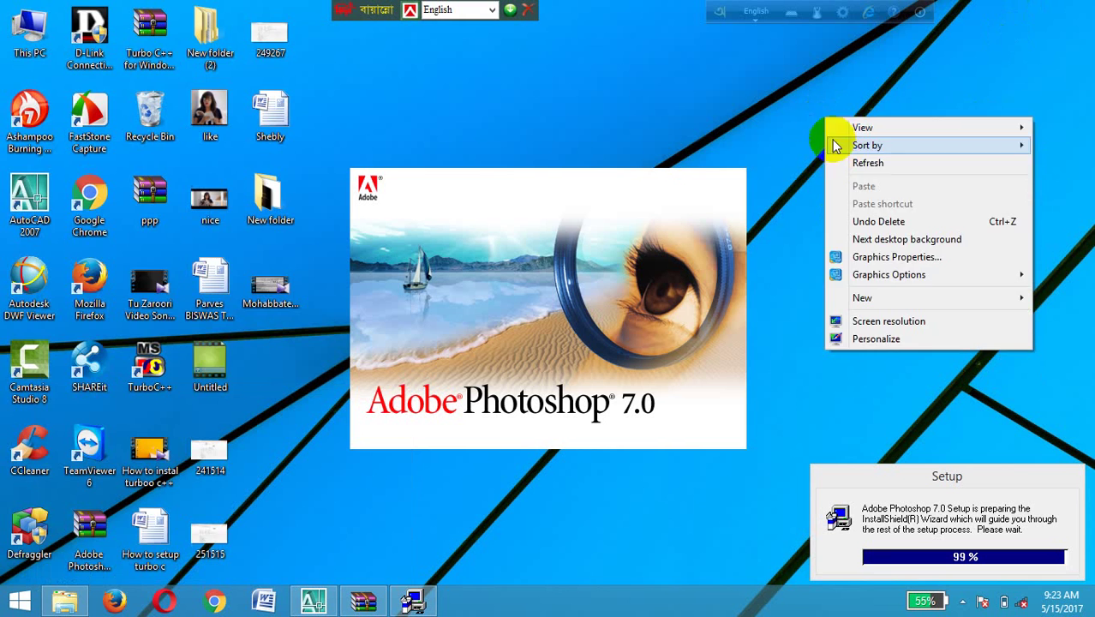
left_click(849, 162)
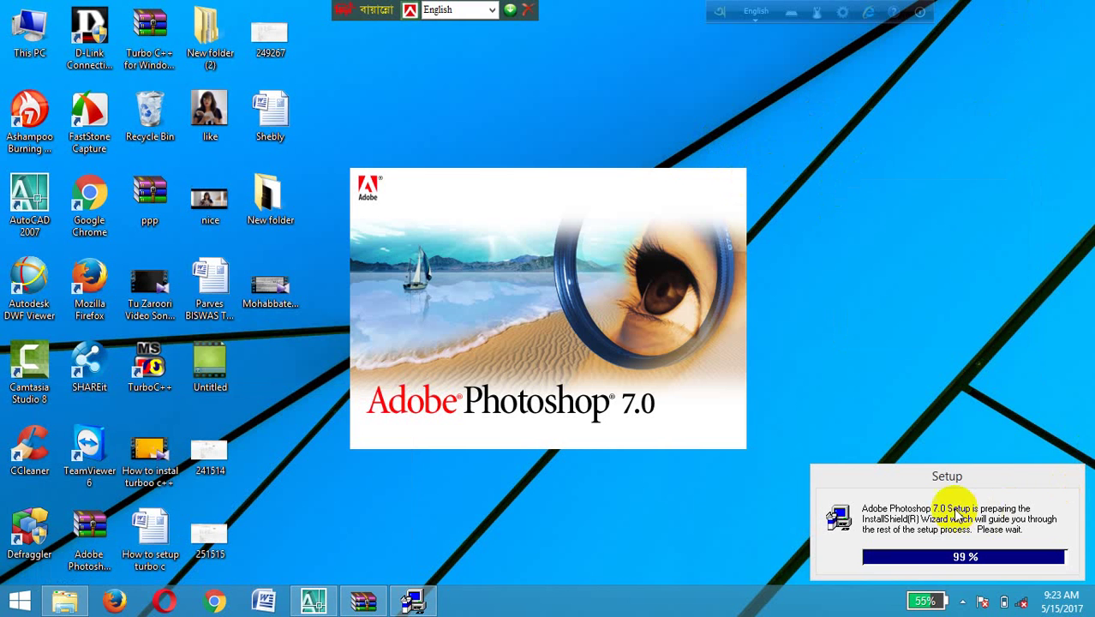
Move the setup progress box beside the splash and refresh the desktop repeatedly
mouse_move(947, 476)
left_mouse_down()
mouse_move(900, 192)
mouse_move(880, 168)
left_mouse_up()
right_click(970, 326)
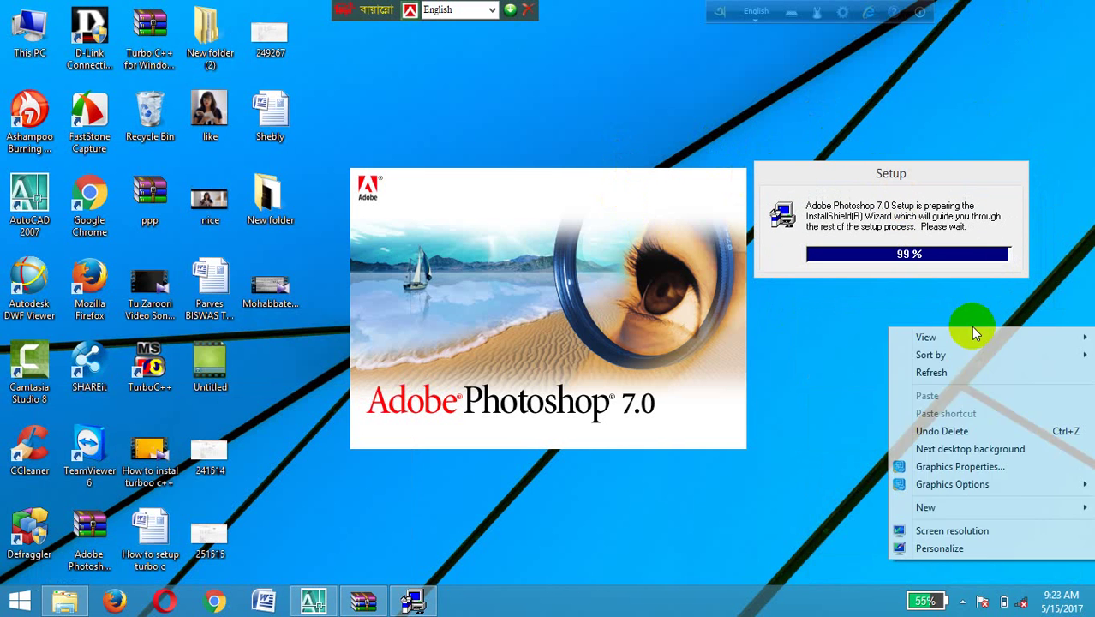
left_click(910, 371)
right_click(878, 333)
left_click(908, 380)
right_click(855, 334)
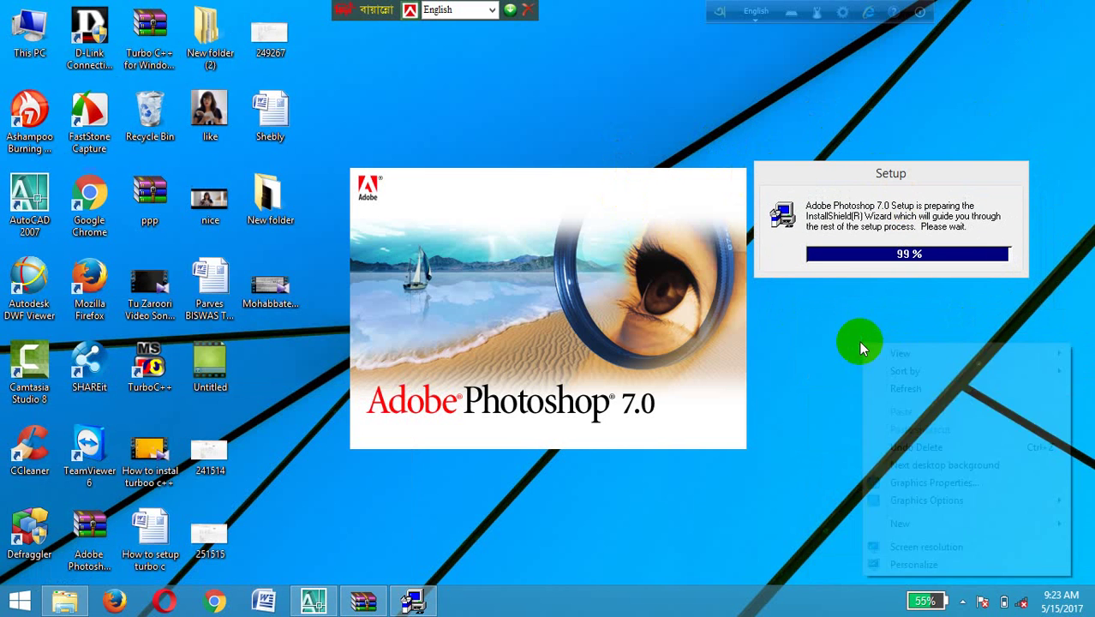
left_click(899, 378)
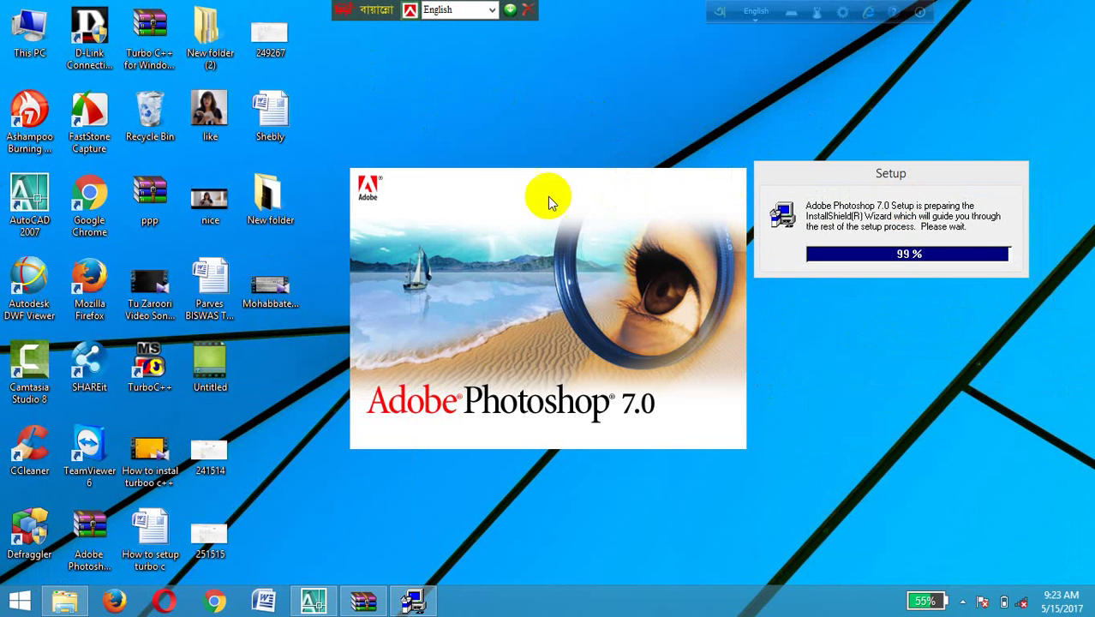
Reposition the setup progress box, refresh the desktop again, and bring up the Start screen
mouse_move(884, 185)
left_mouse_down()
mouse_move(877, 238)
mouse_move(537, 73)
left_mouse_up()
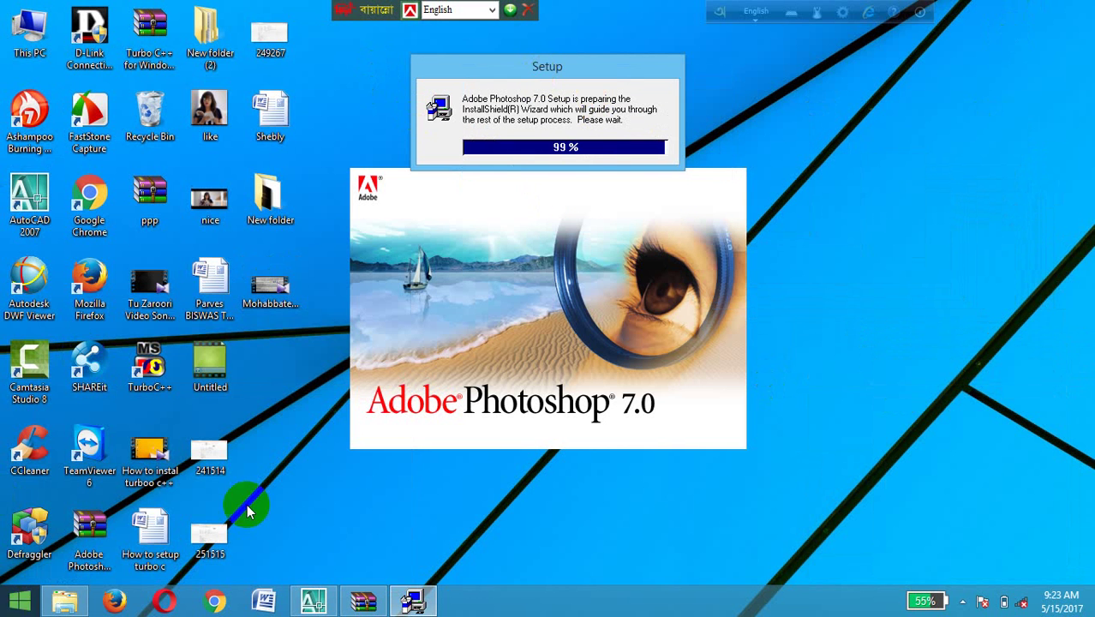
right_click(844, 79)
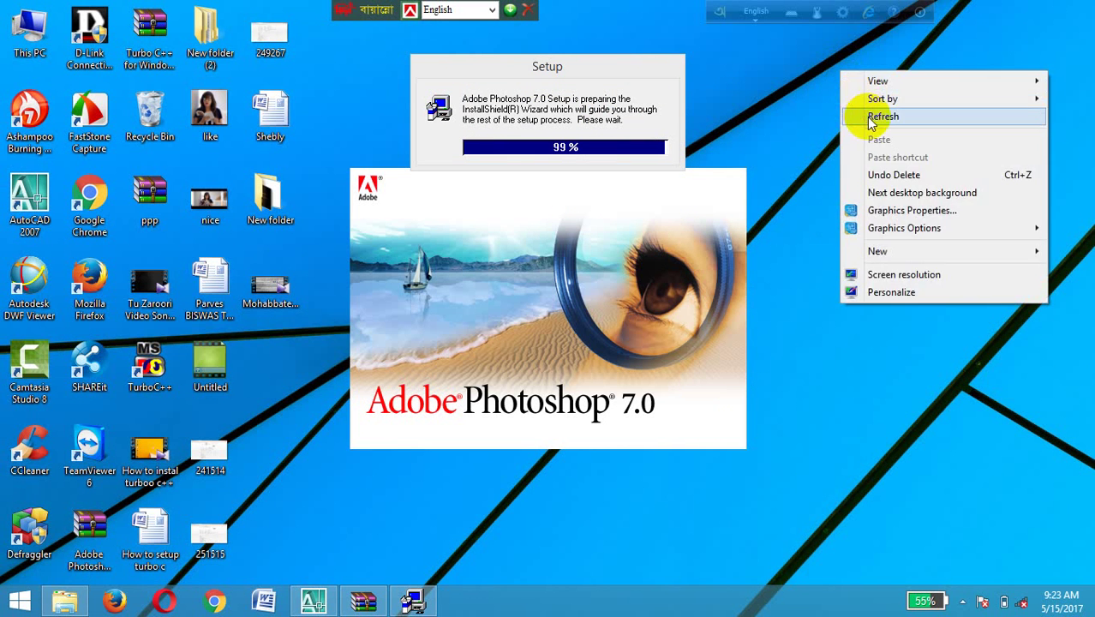
left_click(868, 116)
right_click(801, 92)
left_click(857, 126)
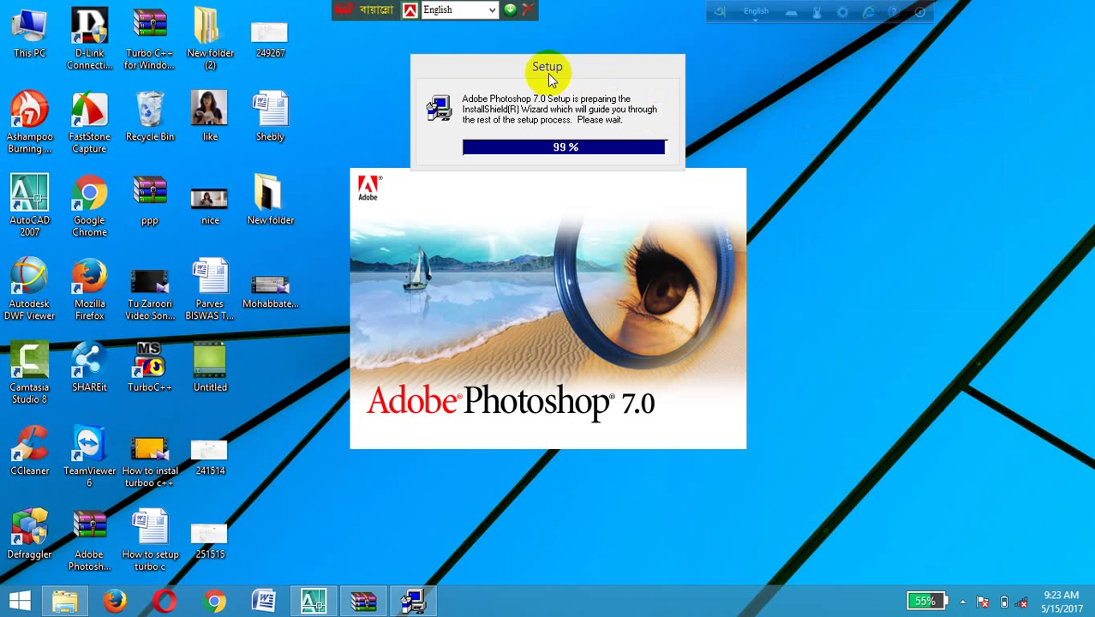
left_click(818, 154)
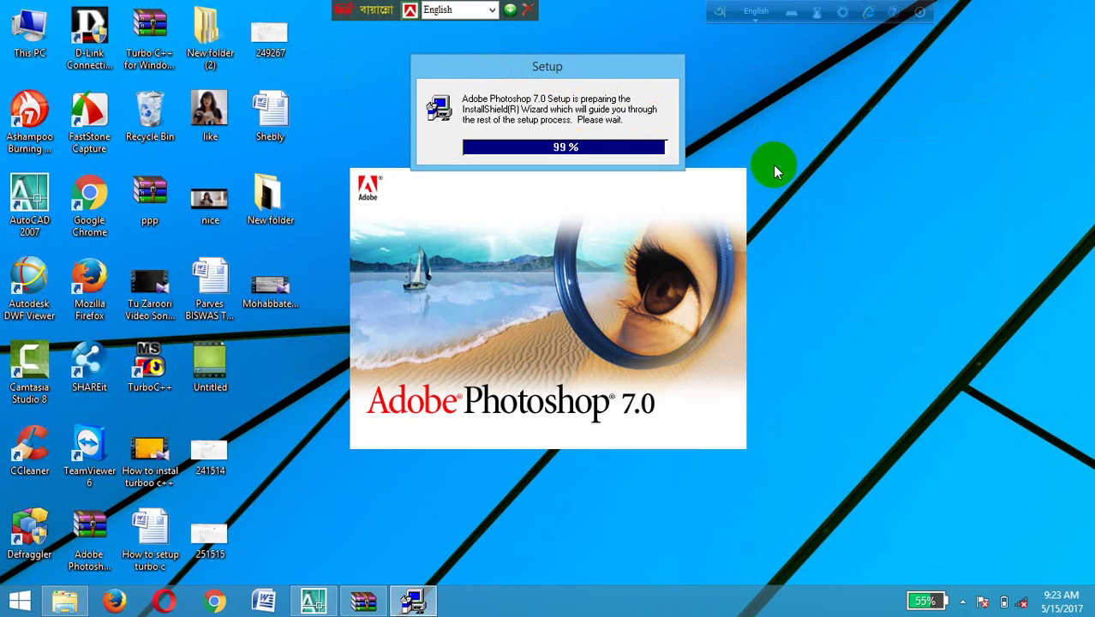
left_click(19, 600)
mouse_move(2, 101)
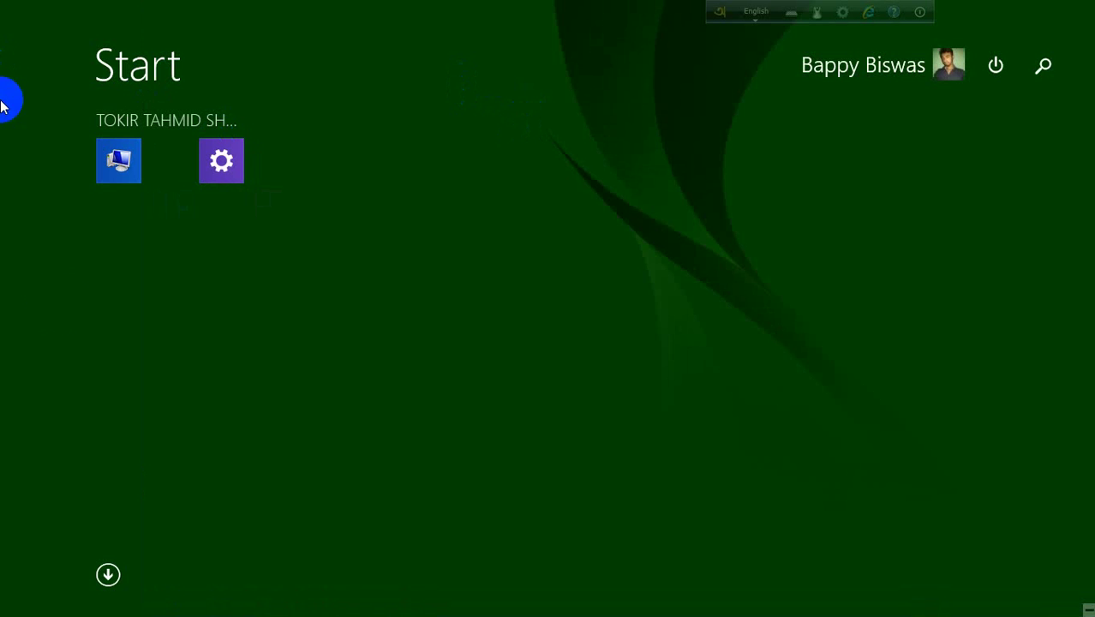
Show the full Apps list and launch Adobe Photoshop 7.0
left_click(105, 572)
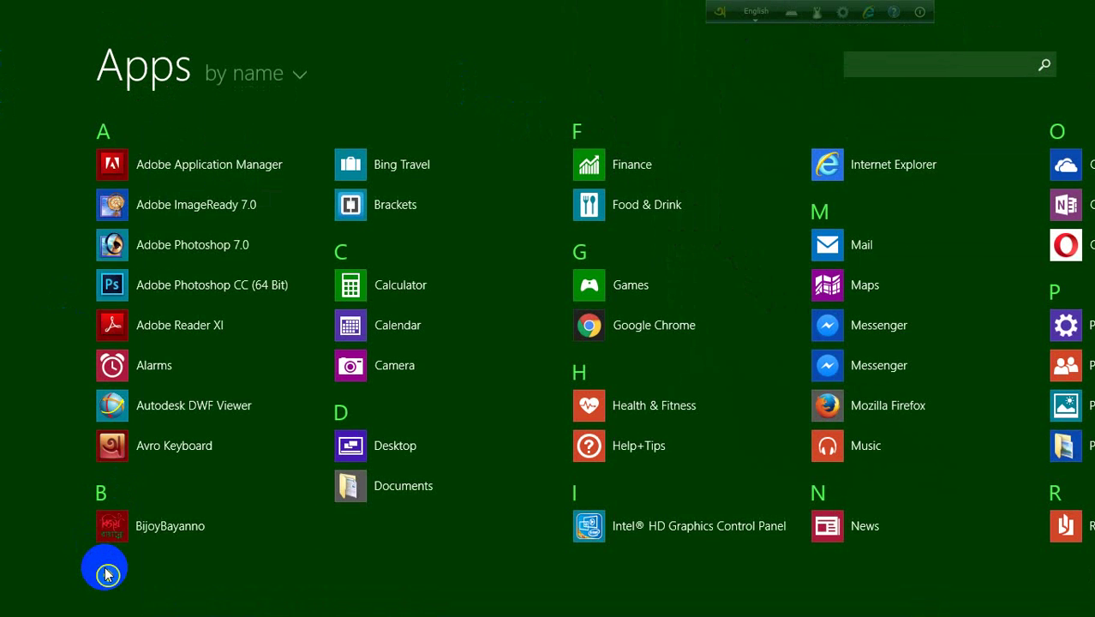
left_click(199, 249)
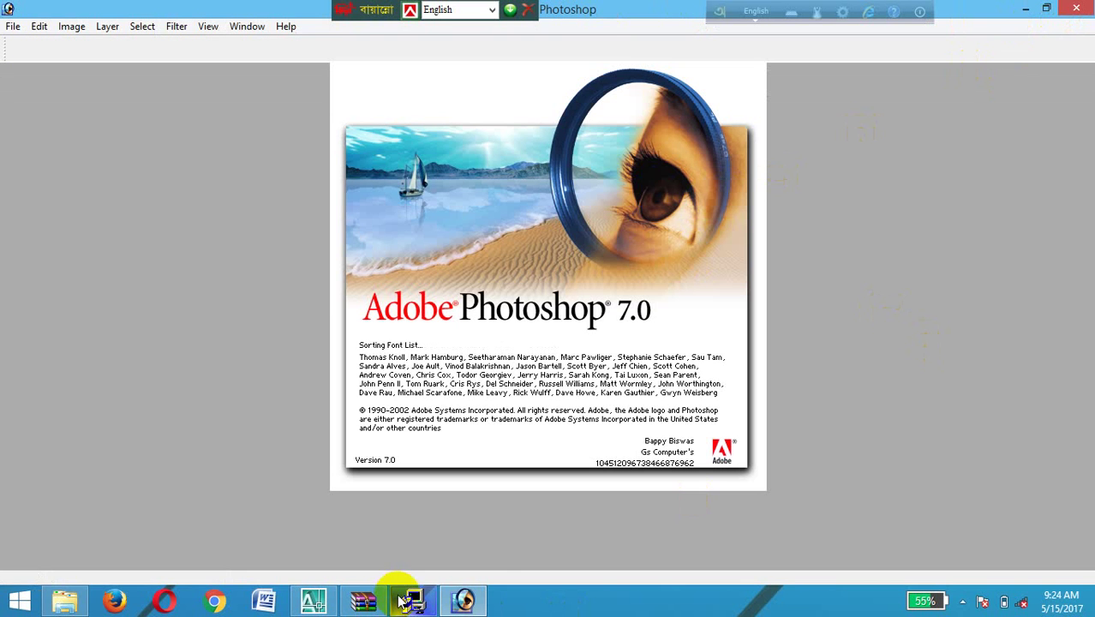
mouse_move(413, 601)
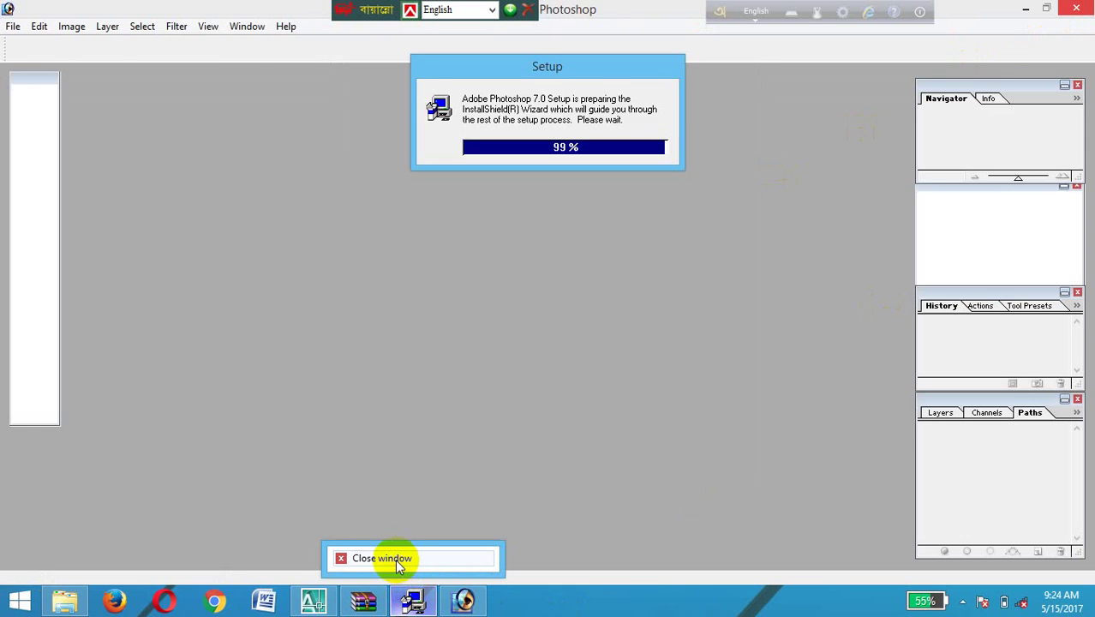
Close the leftover setup window and open 241514.jpg from the Desktop with Ctrl+O
left_click(394, 559)
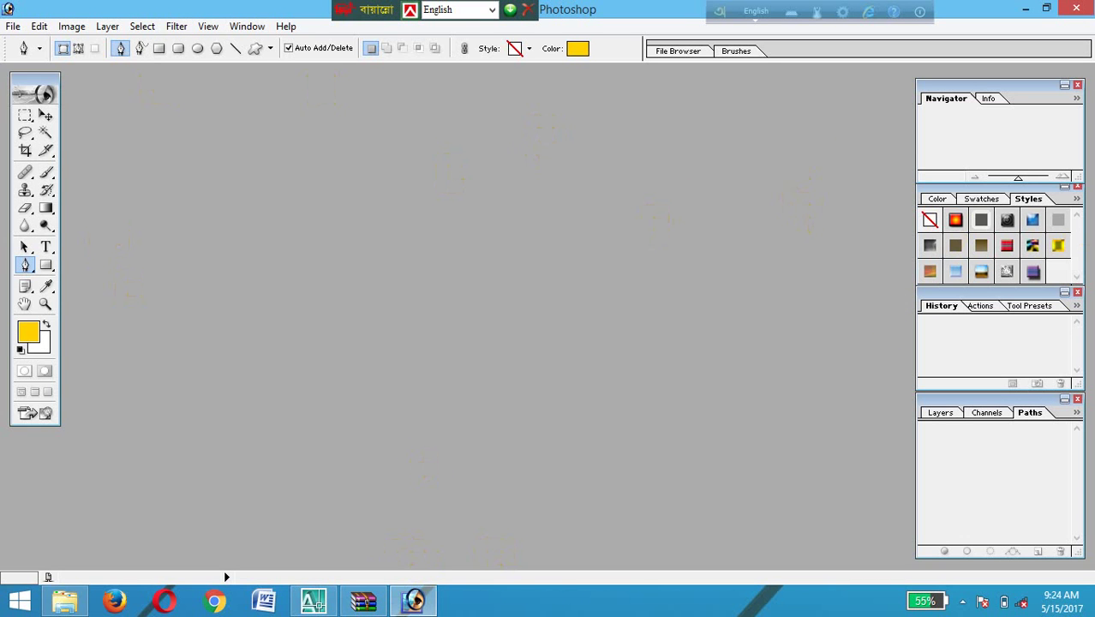
left_click(12, 26)
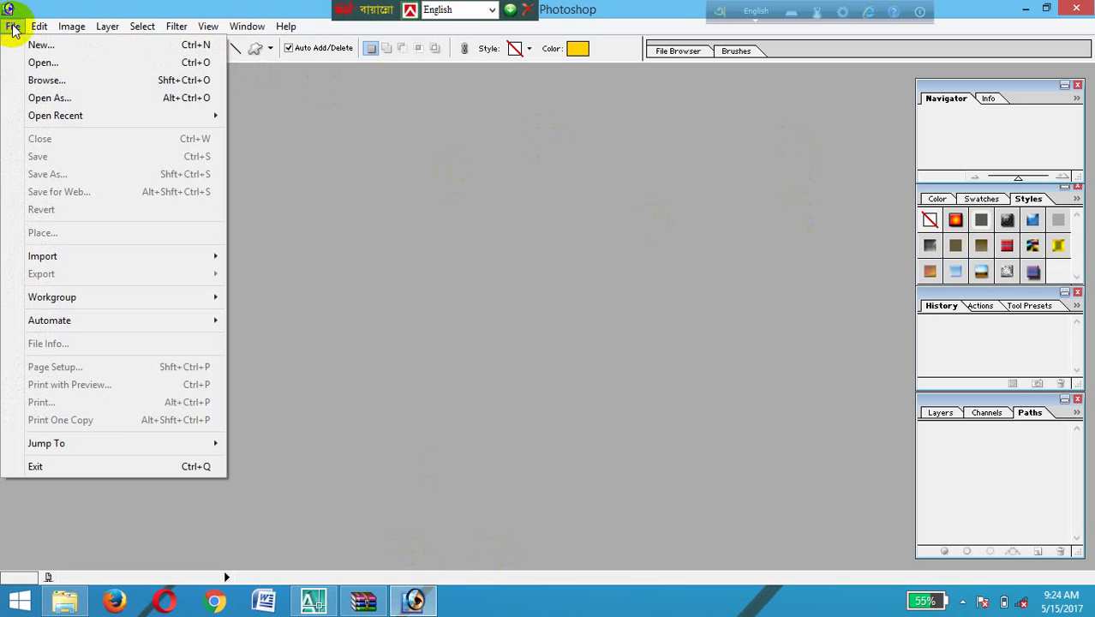
left_click(324, 86)
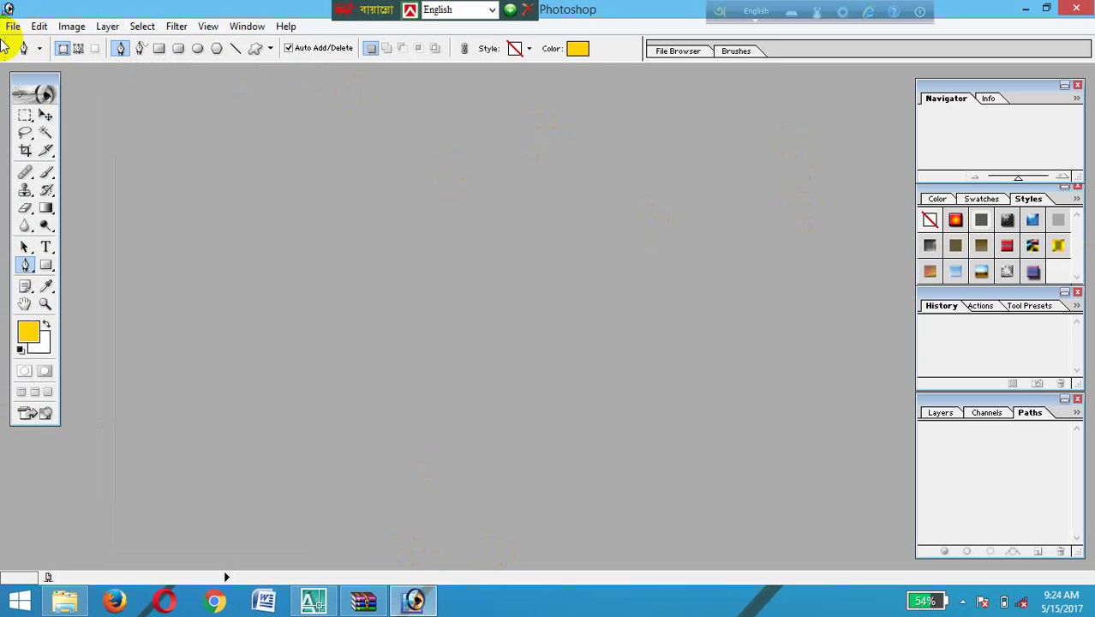
key("ctrl+o")
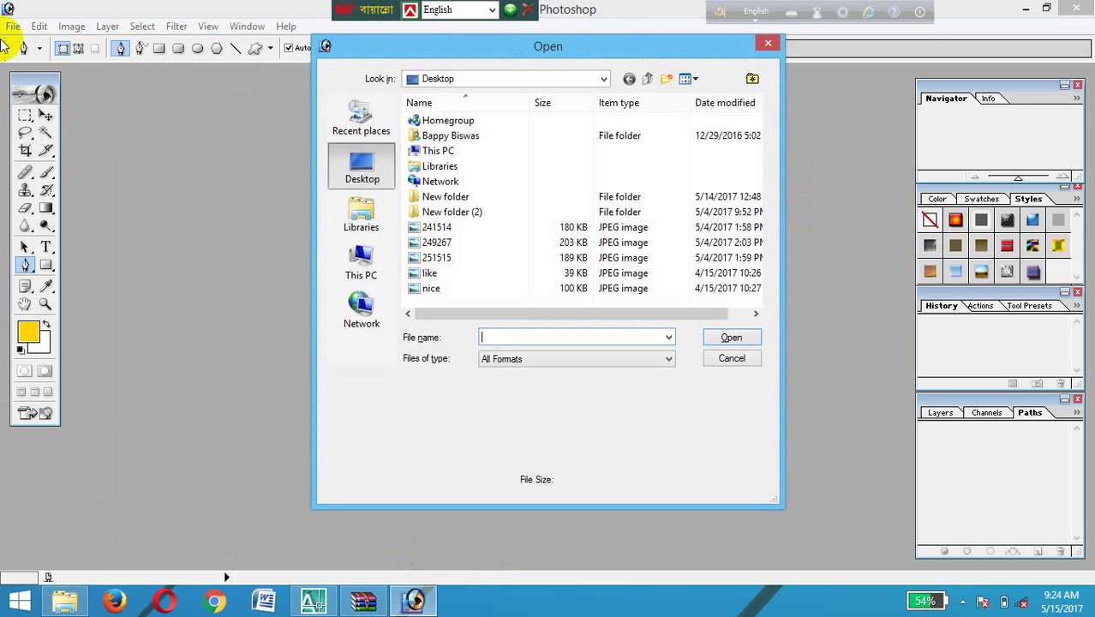
double_click(436, 227)
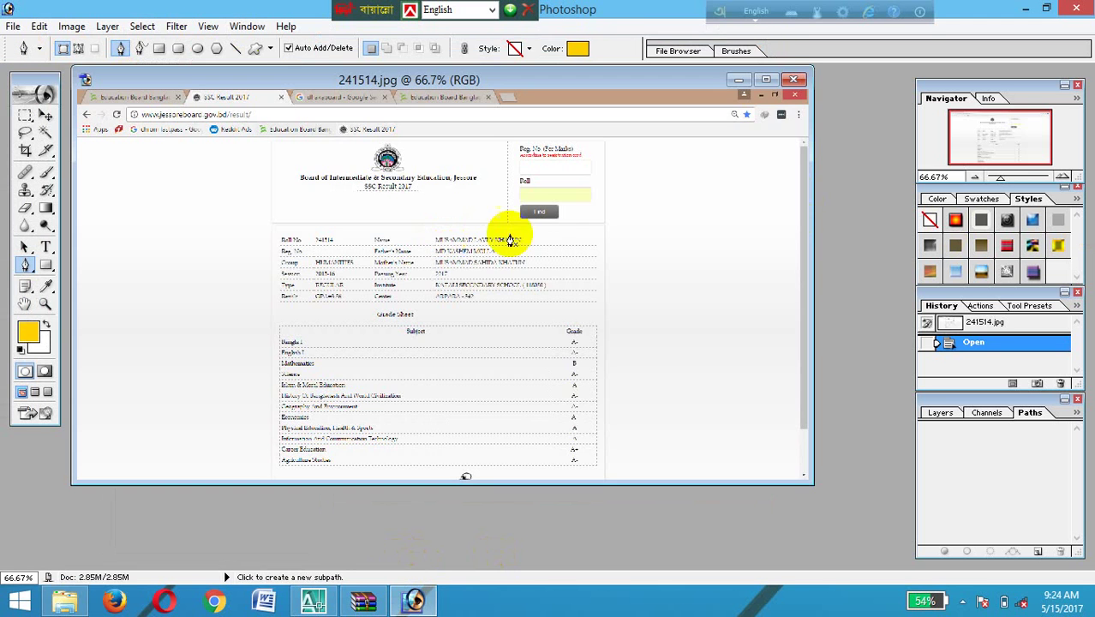
Drag the 241514.jpg document window down and right, then nudge it slightly left
left_click_drag(610, 95, 651, 113)
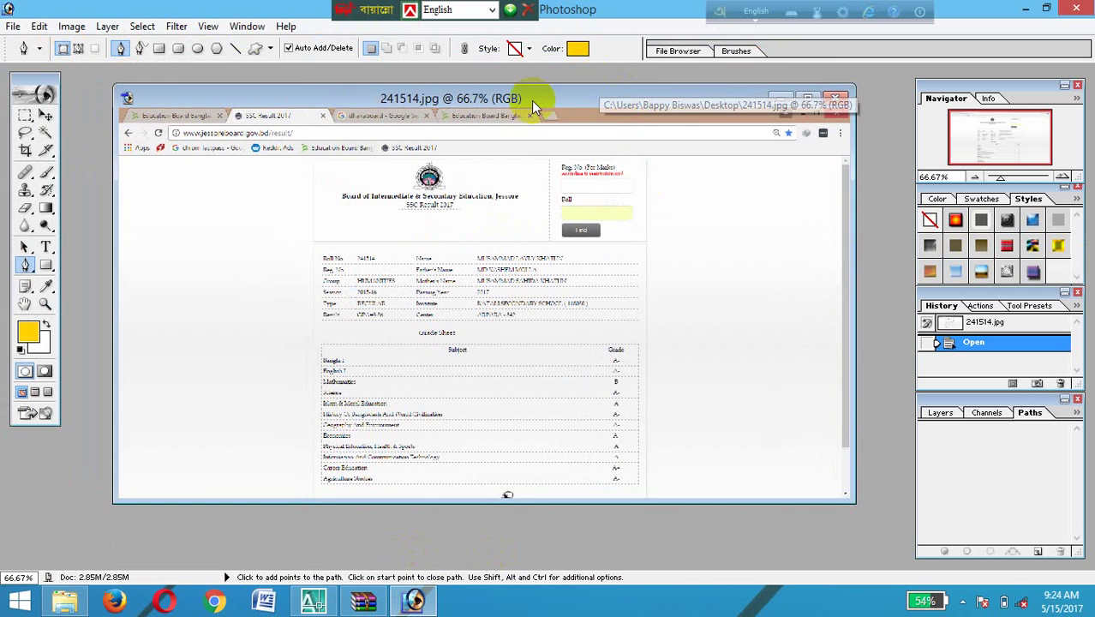
right_click(263, 98)
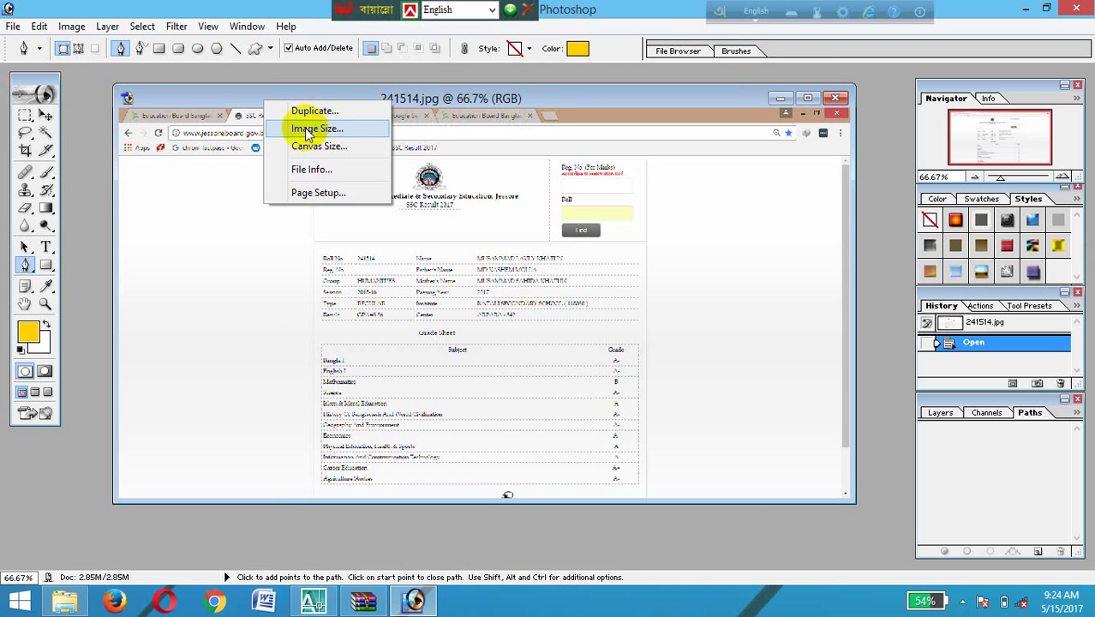
left_click(225, 92)
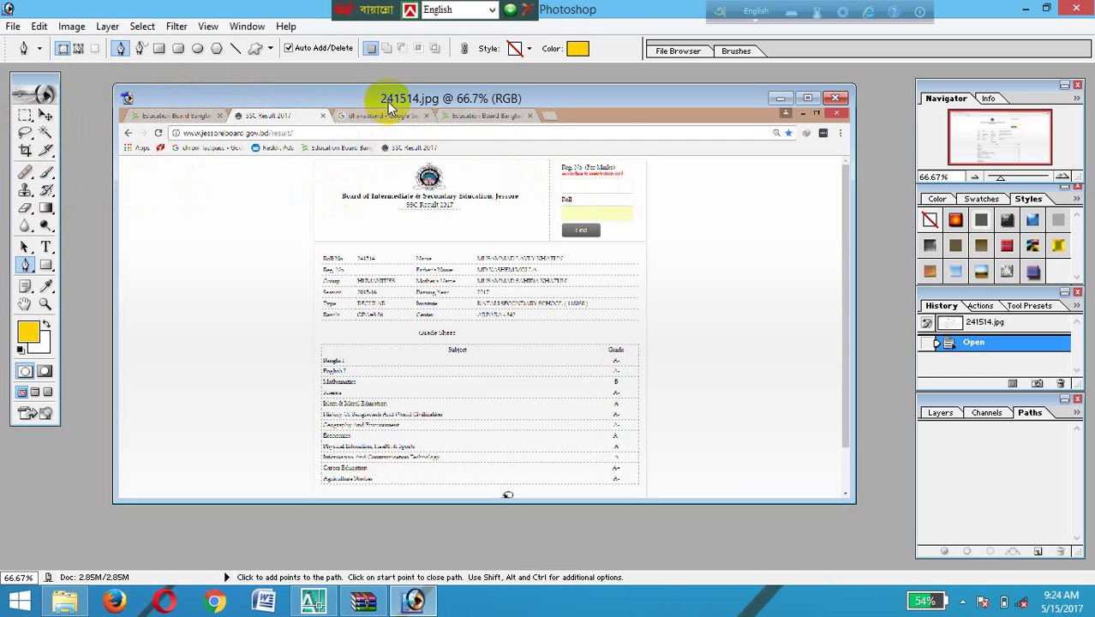
mouse_move(396, 101)
left_mouse_down()
mouse_move(403, 72)
mouse_move(383, 94)
left_mouse_up()
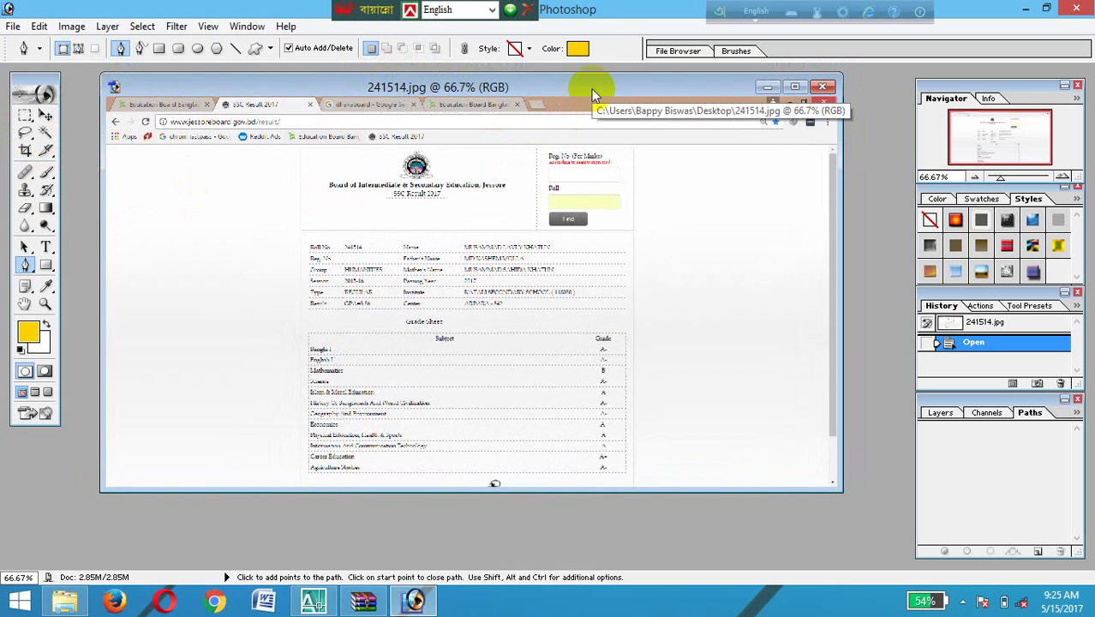
left_click(963, 601)
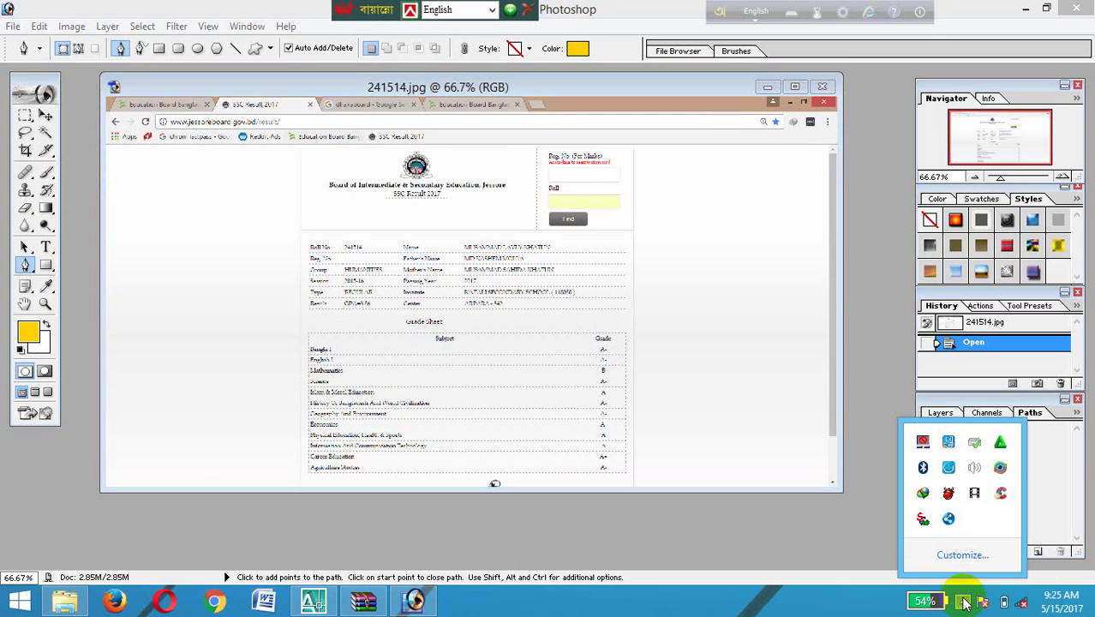